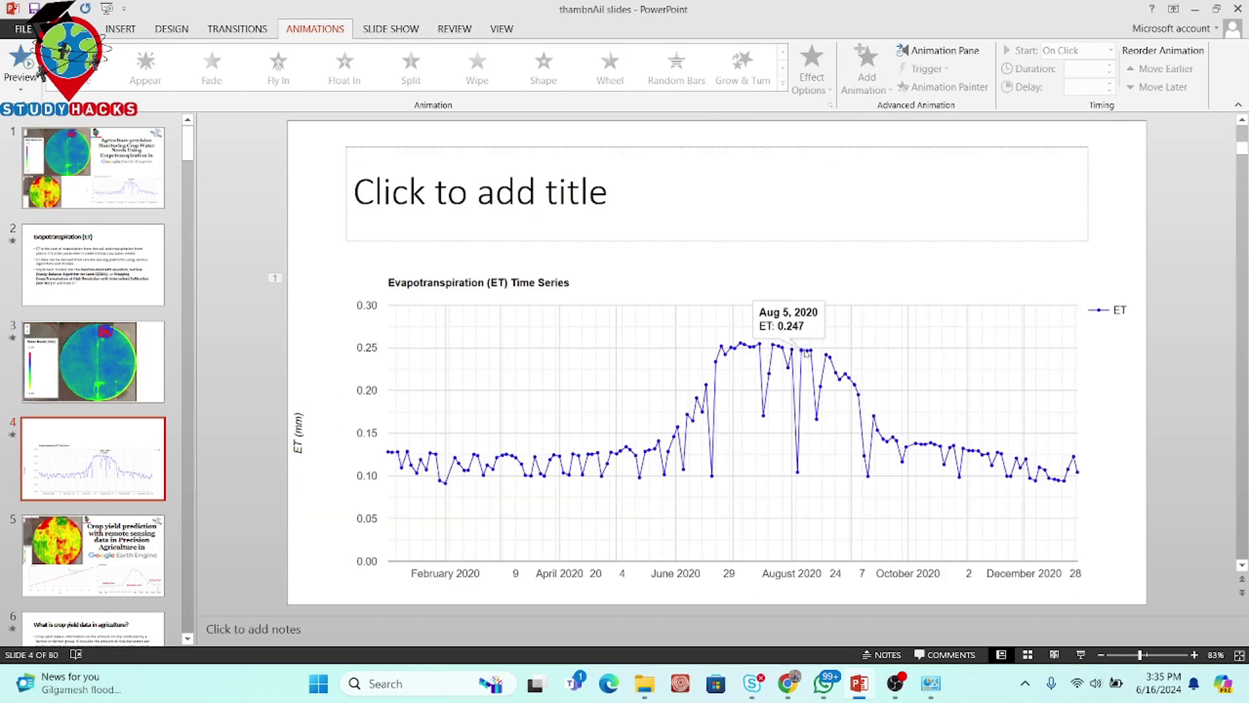
# Bring up the Earth Engine map, collapse the code panels and make it fill the screen.
pyautogui.moveTo(788, 684)
pyautogui.click(779, 625)
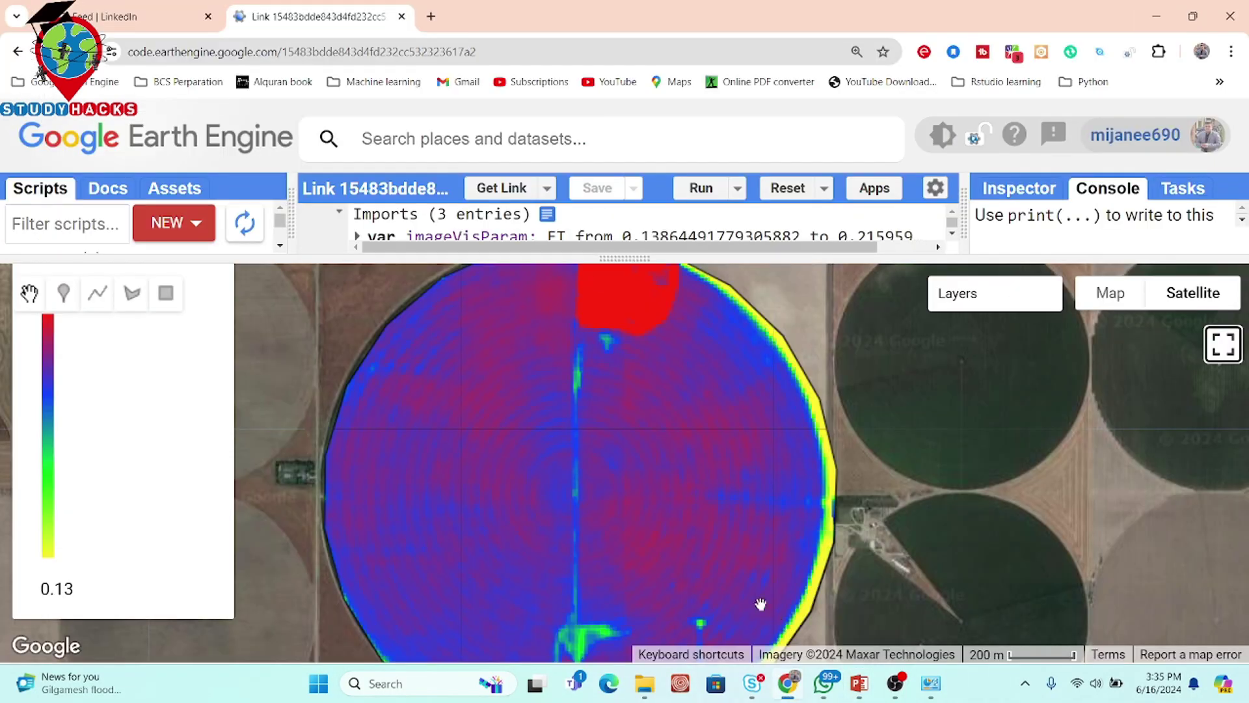
pyautogui.click(626, 258)
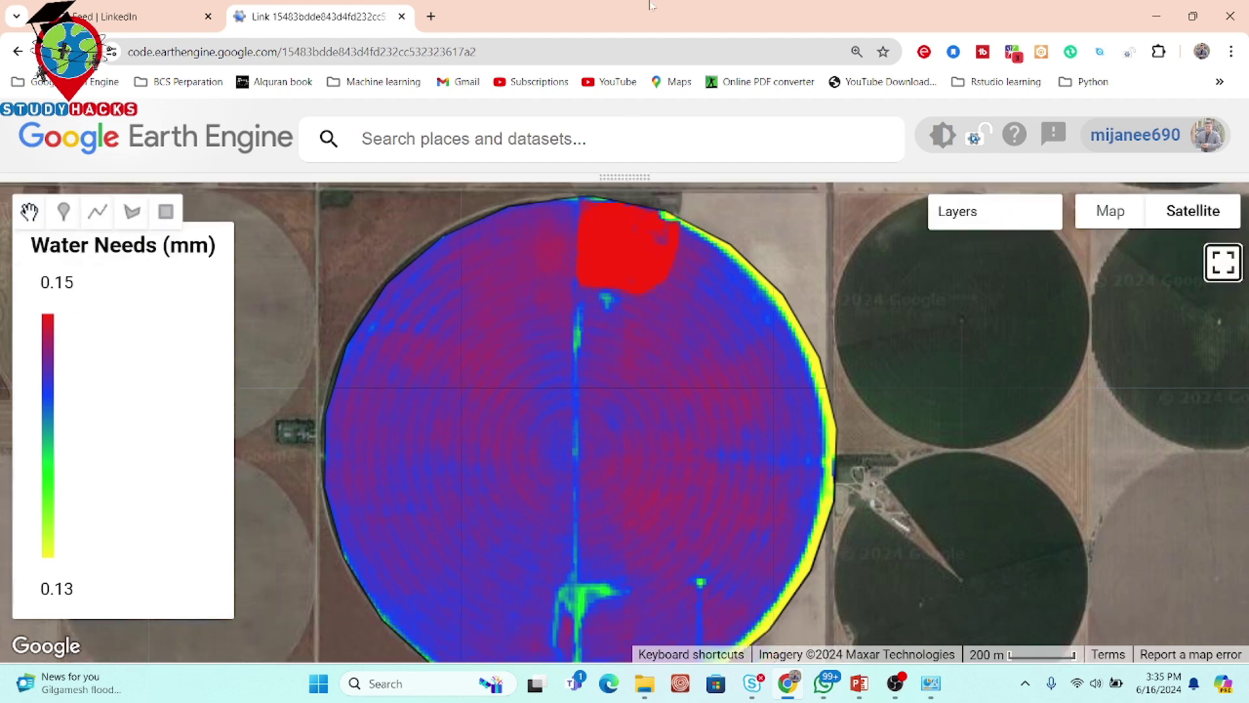
pyautogui.click(1234, 271)
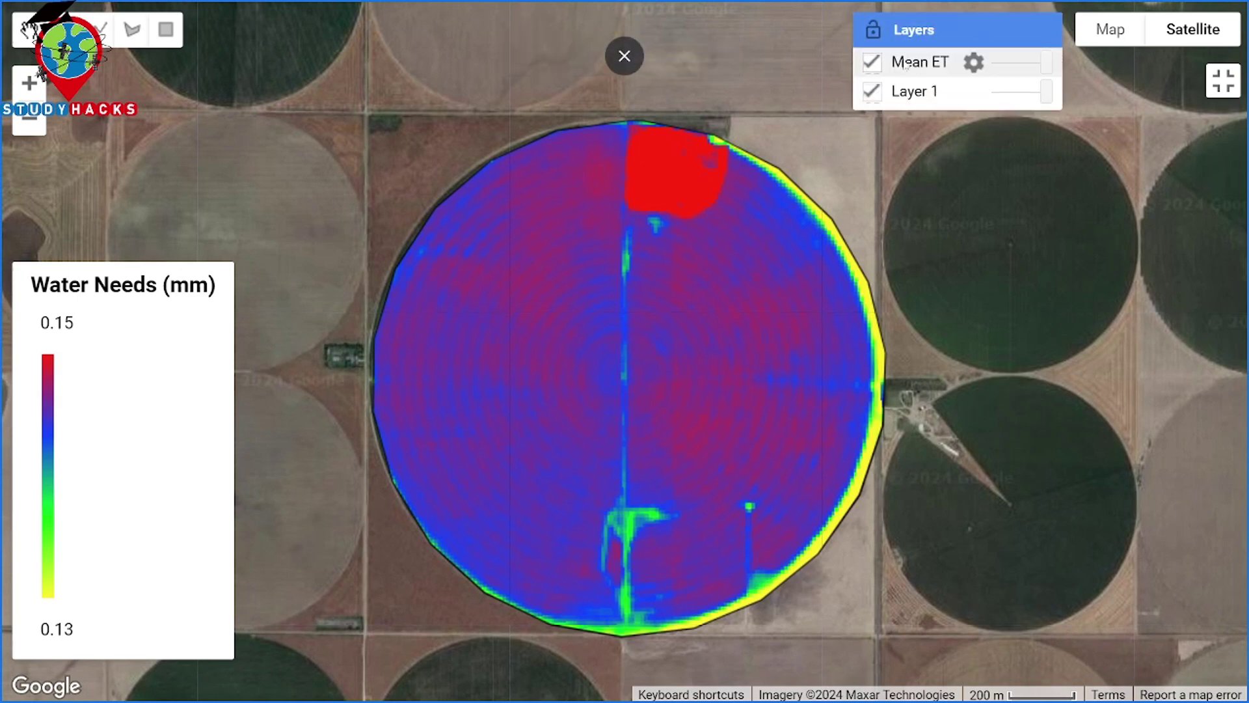
# Hide the Mean ET layer and Layer 1, then turn Mean ET back on.
pyautogui.click(872, 63)
pyautogui.moveTo(963, 30)
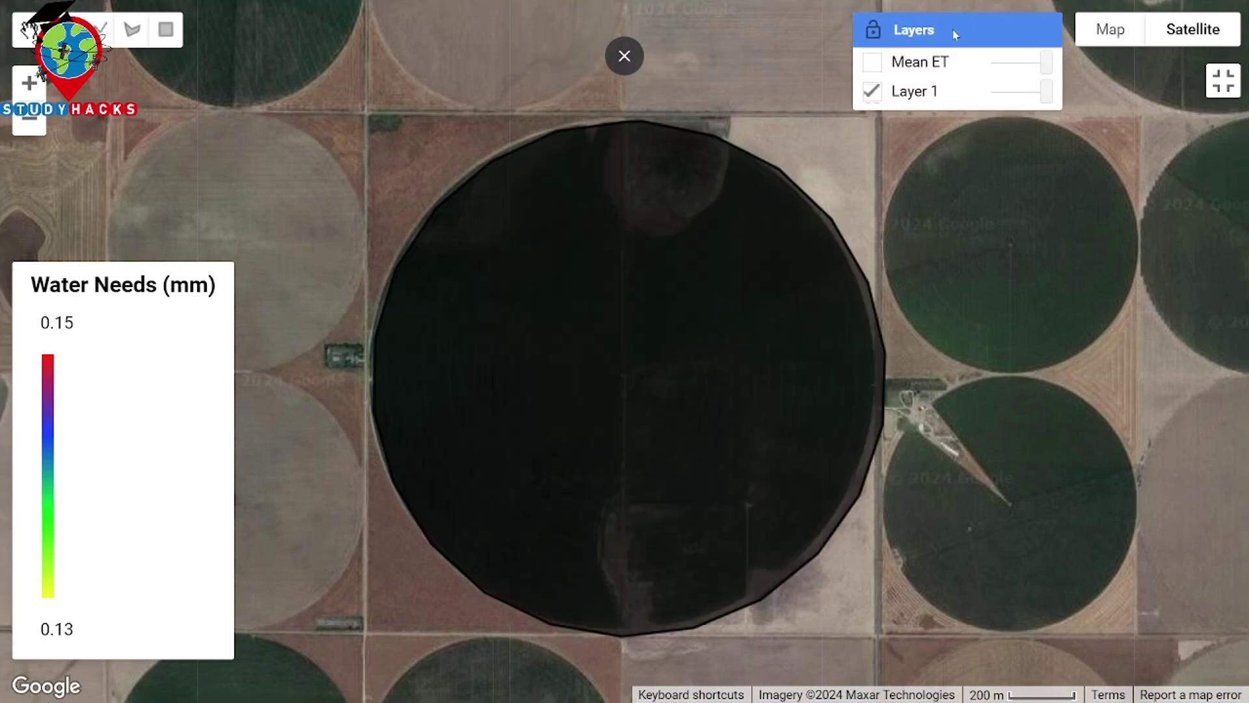
pyautogui.click(872, 93)
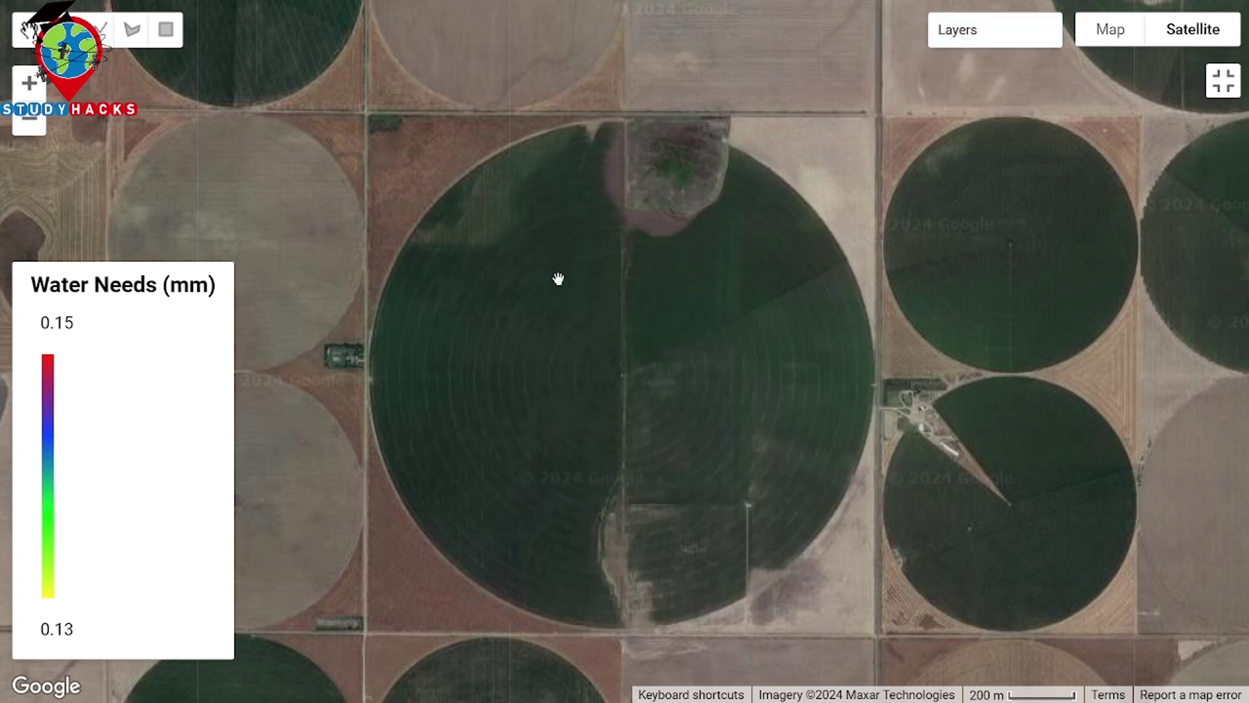
pyautogui.moveTo(932, 39)
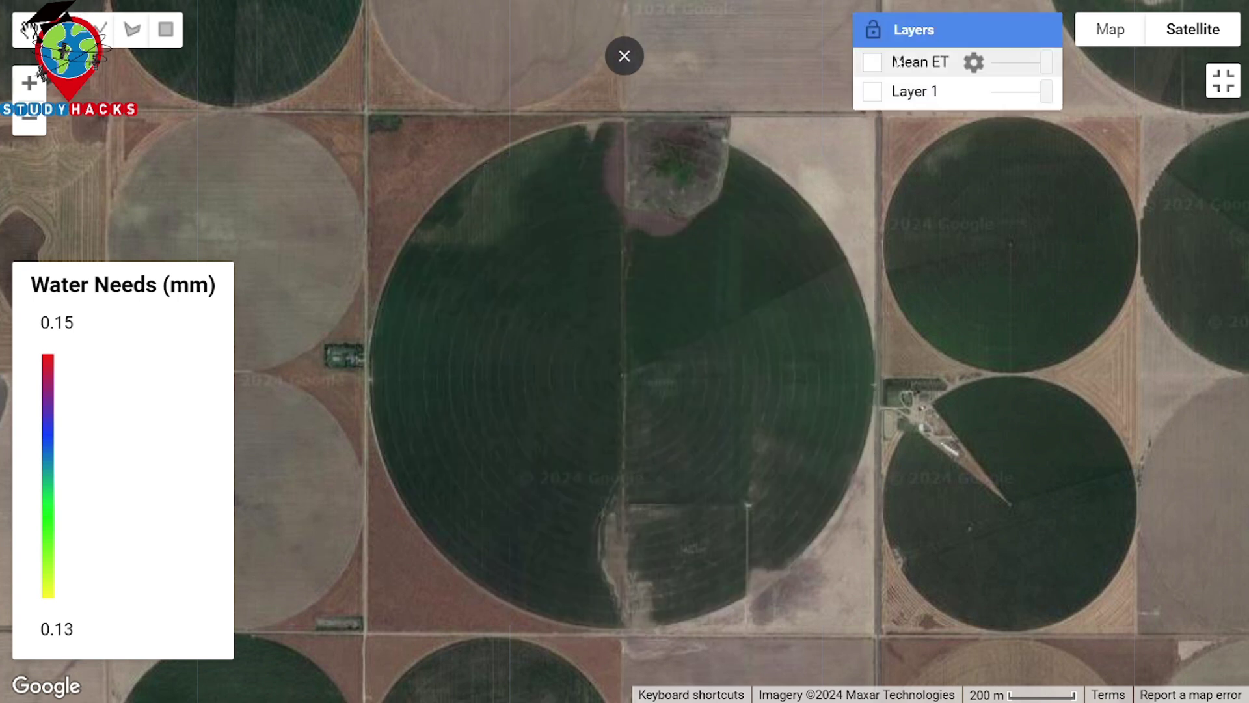
pyautogui.click(871, 63)
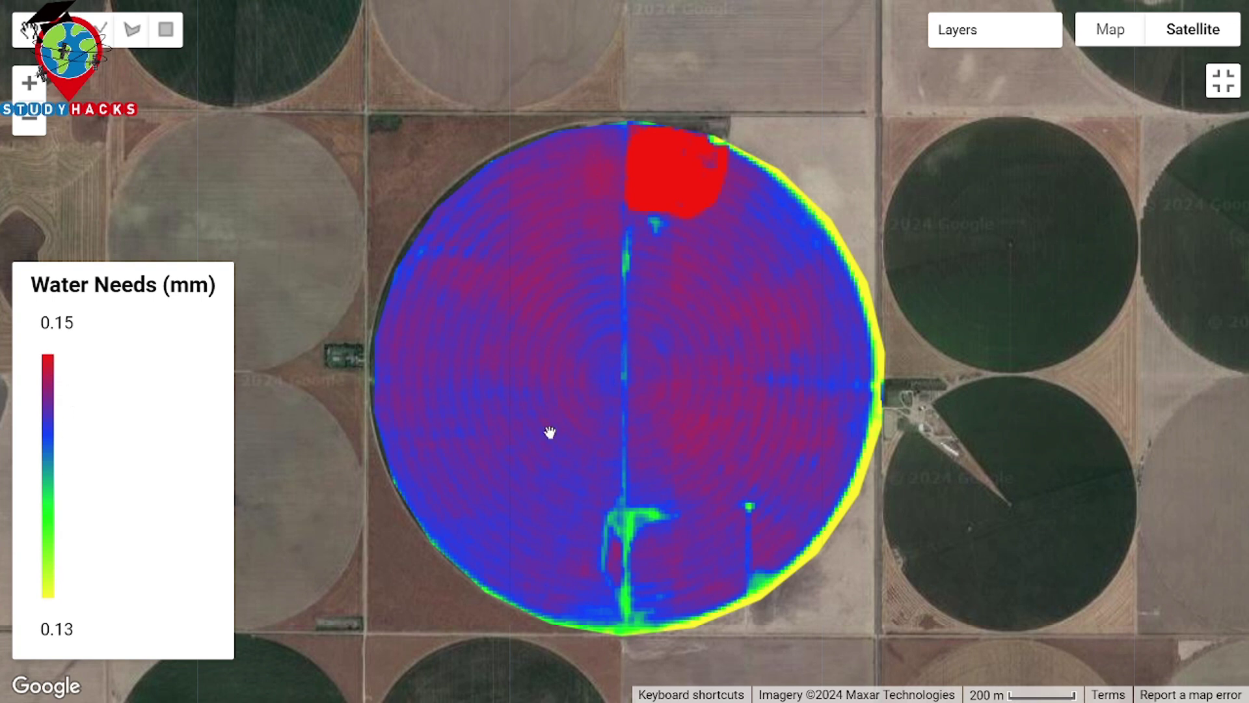
# Exit full screen, reveal the console and pop the ET chart out into its own tab.
pyautogui.click(1223, 88)
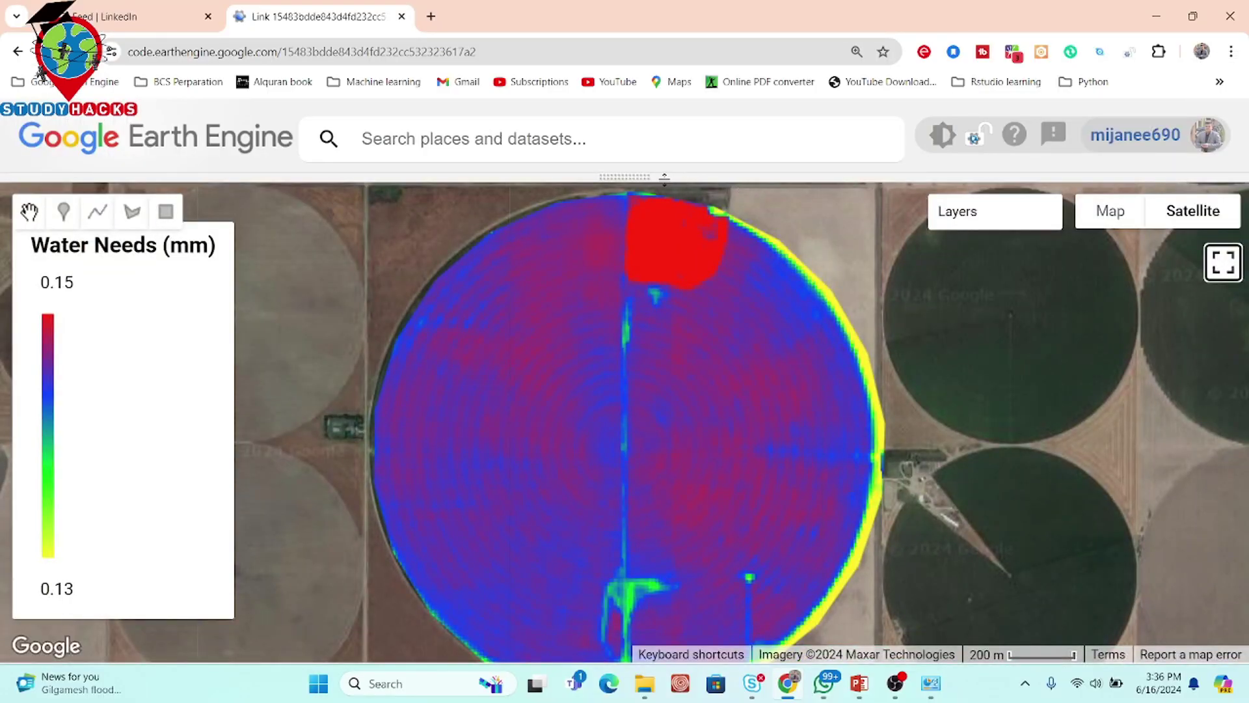
pyautogui.moveTo(681, 183); pyautogui.dragTo(688, 373)
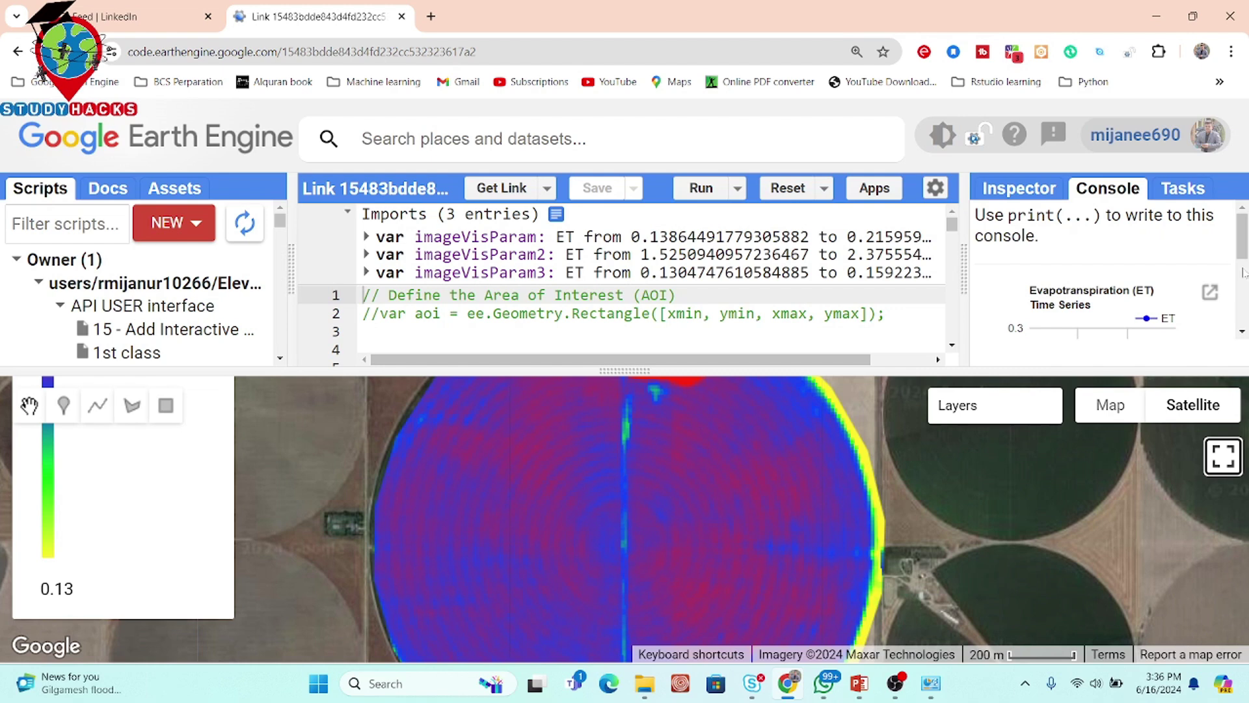
pyautogui.scroll(-1, 1245, 273)
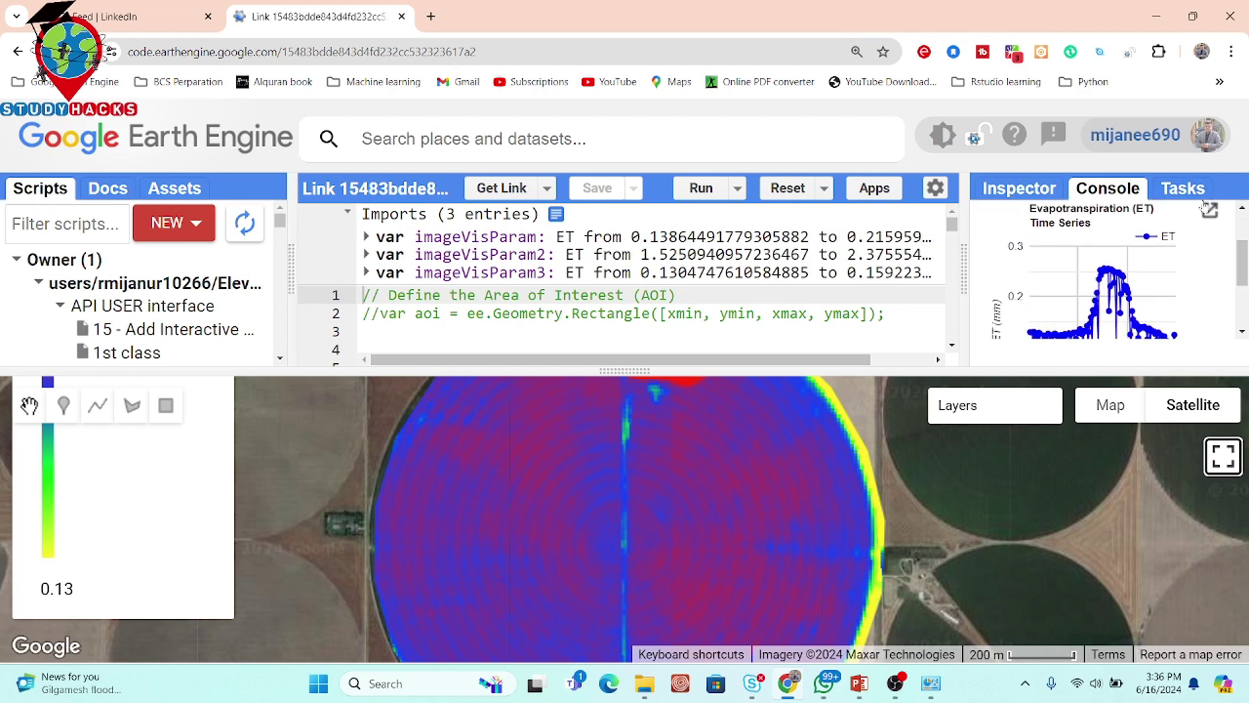
pyautogui.click(1210, 210)
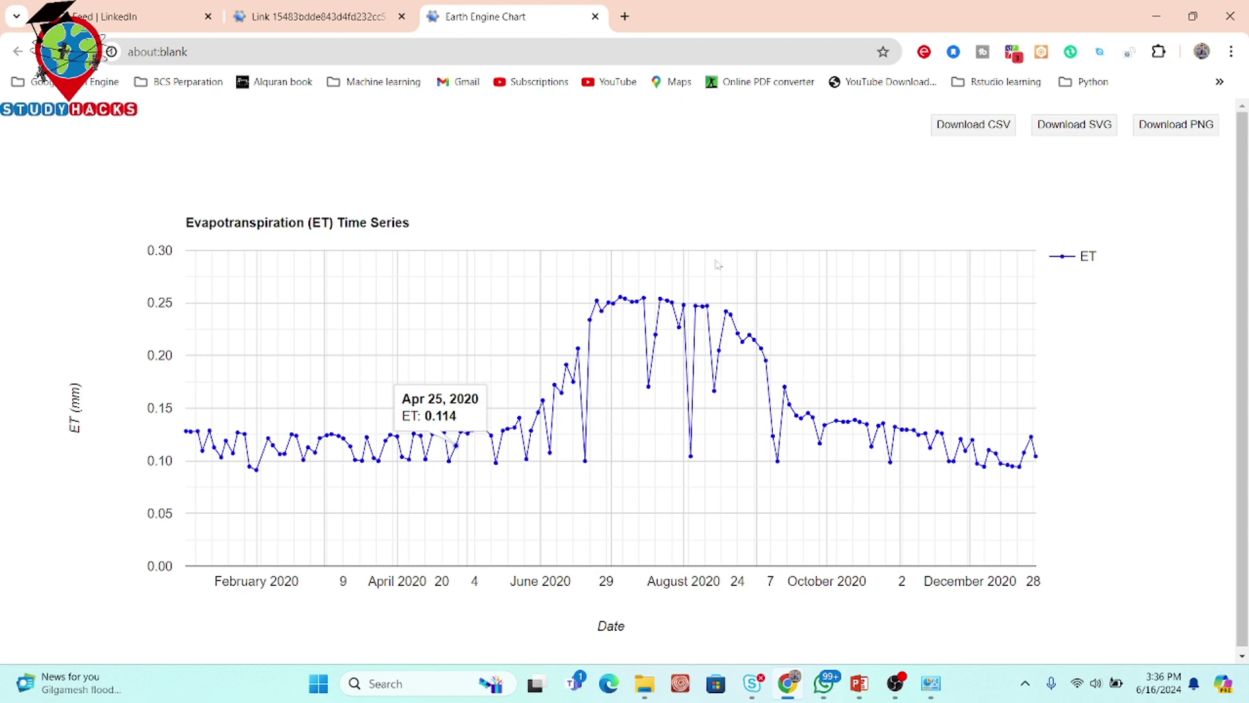
# Back in the editor tab, collapse the code panels and pan to the field's southern edge, then switch to PowerPoint.
pyautogui.click(338, 13)
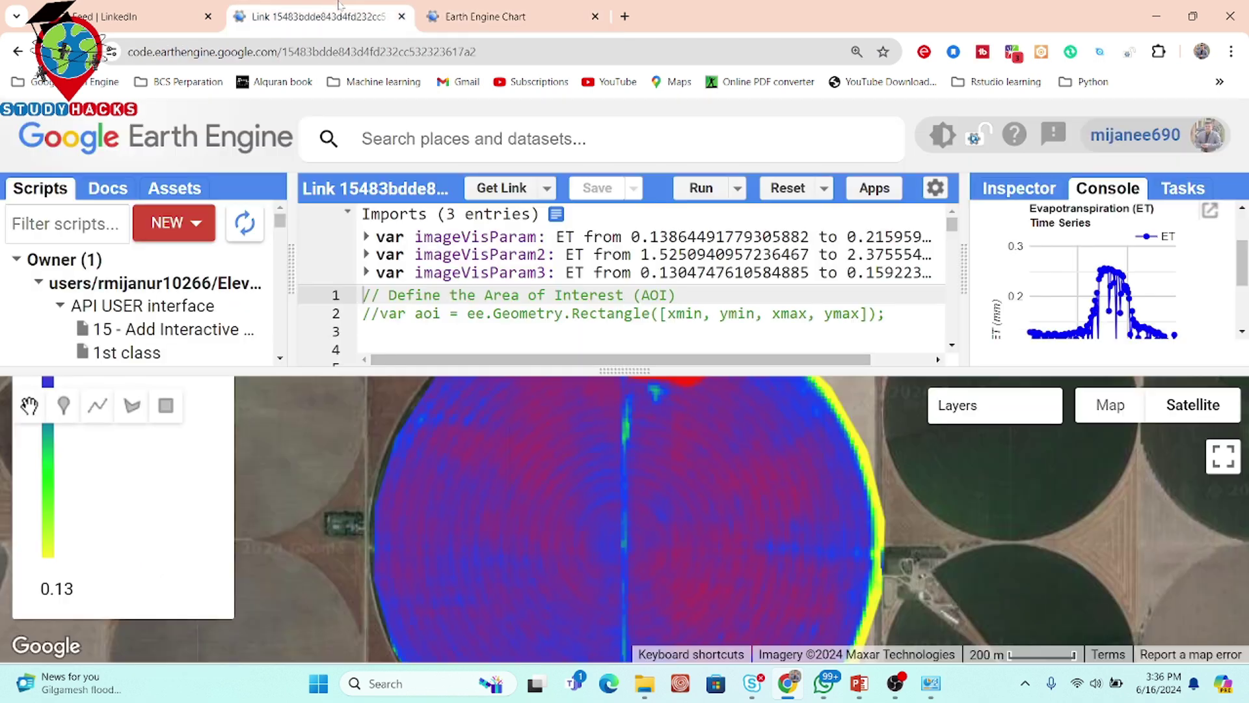
pyautogui.scroll(-20, 944, 326)
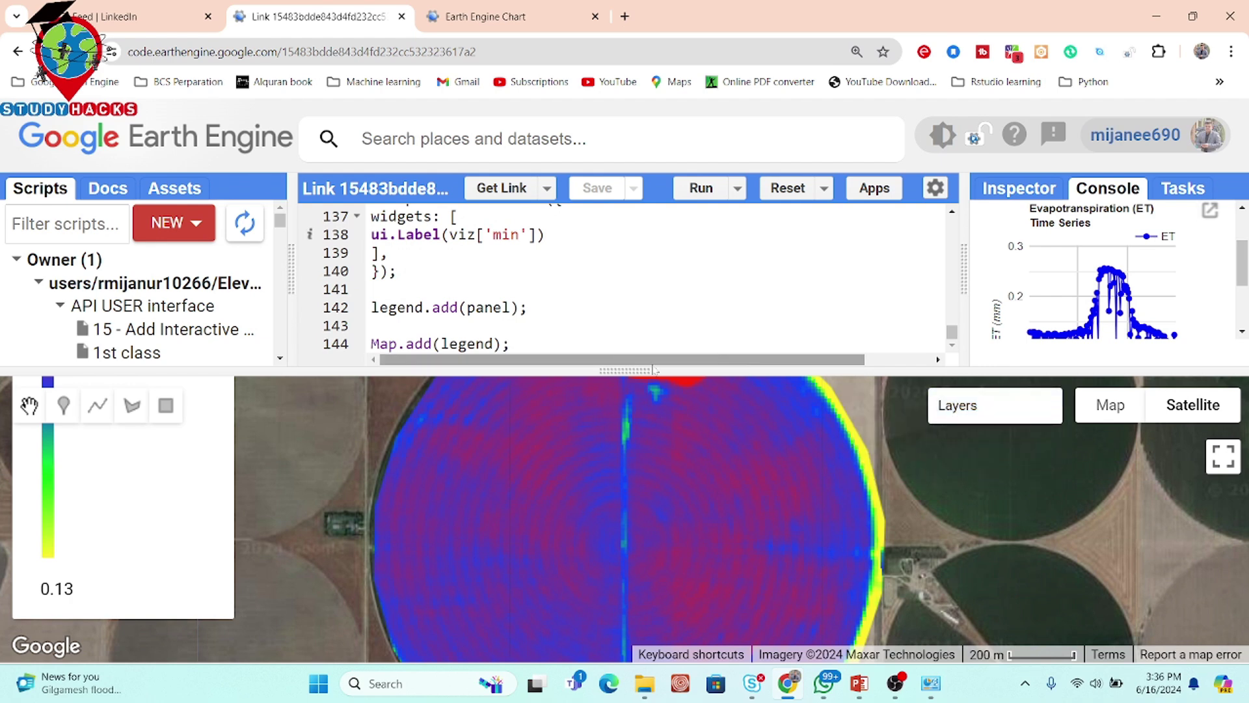
pyautogui.moveTo(636, 371); pyautogui.dragTo(637, 177)
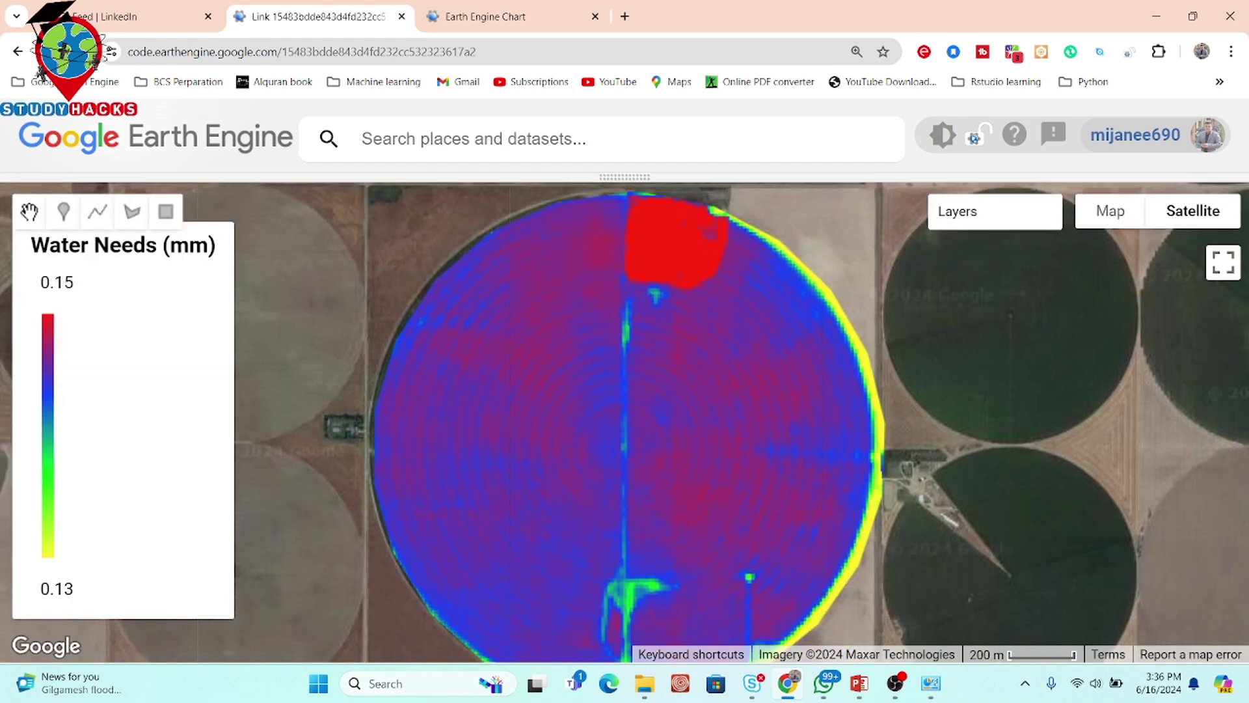
pyautogui.moveTo(847, 382); pyautogui.dragTo(851, 316)
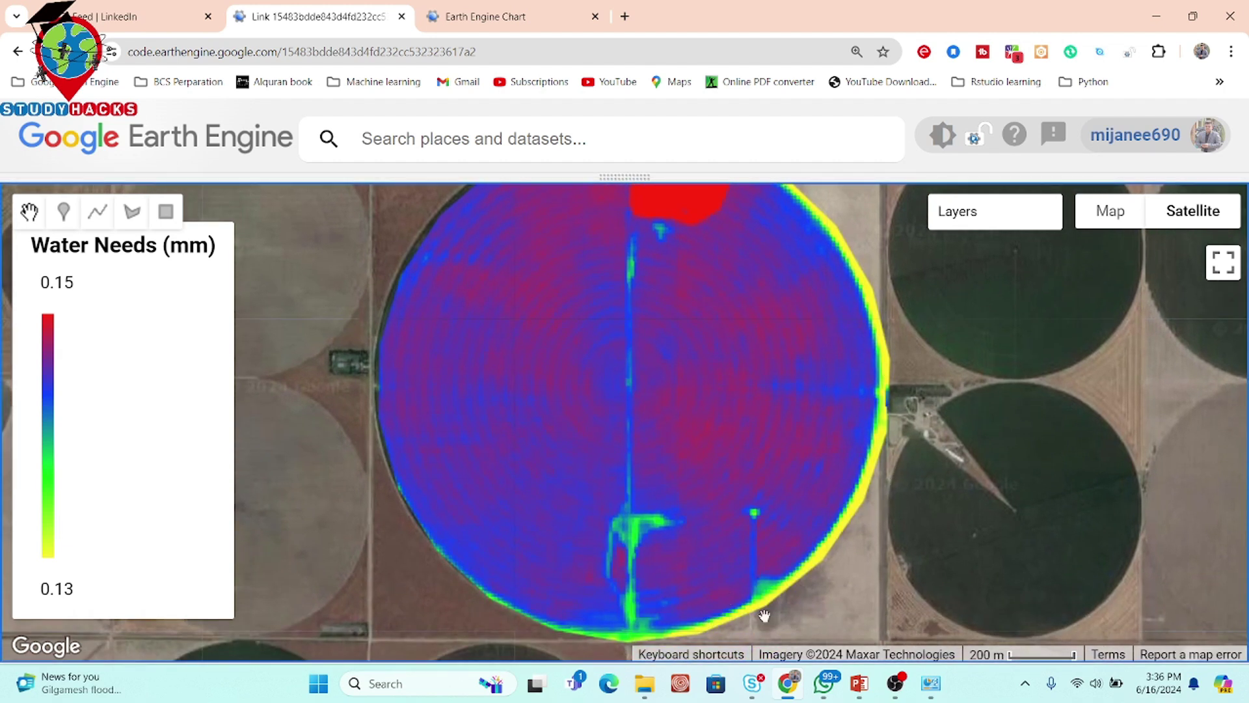
pyautogui.moveTo(858, 687)
pyautogui.click(853, 688)
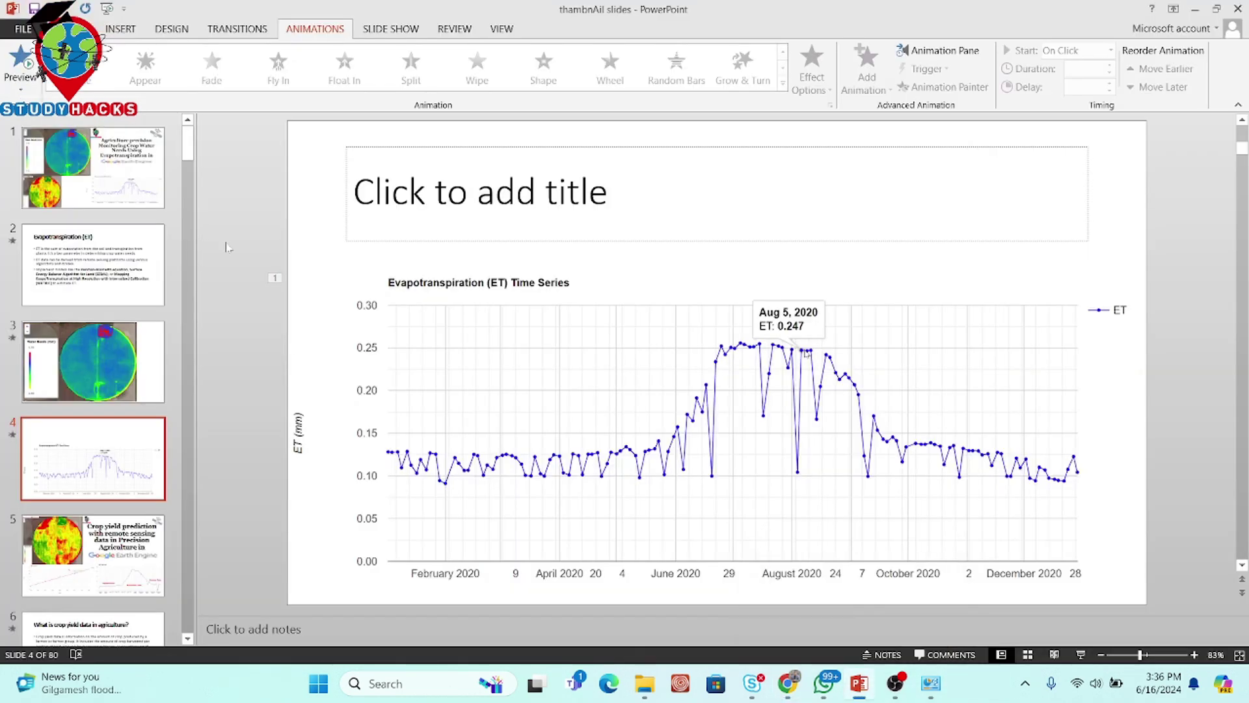
# Show PowerPoint slide 2 on evapotranspiration, then return to the Earth Engine map window.
pyautogui.click(112, 261)
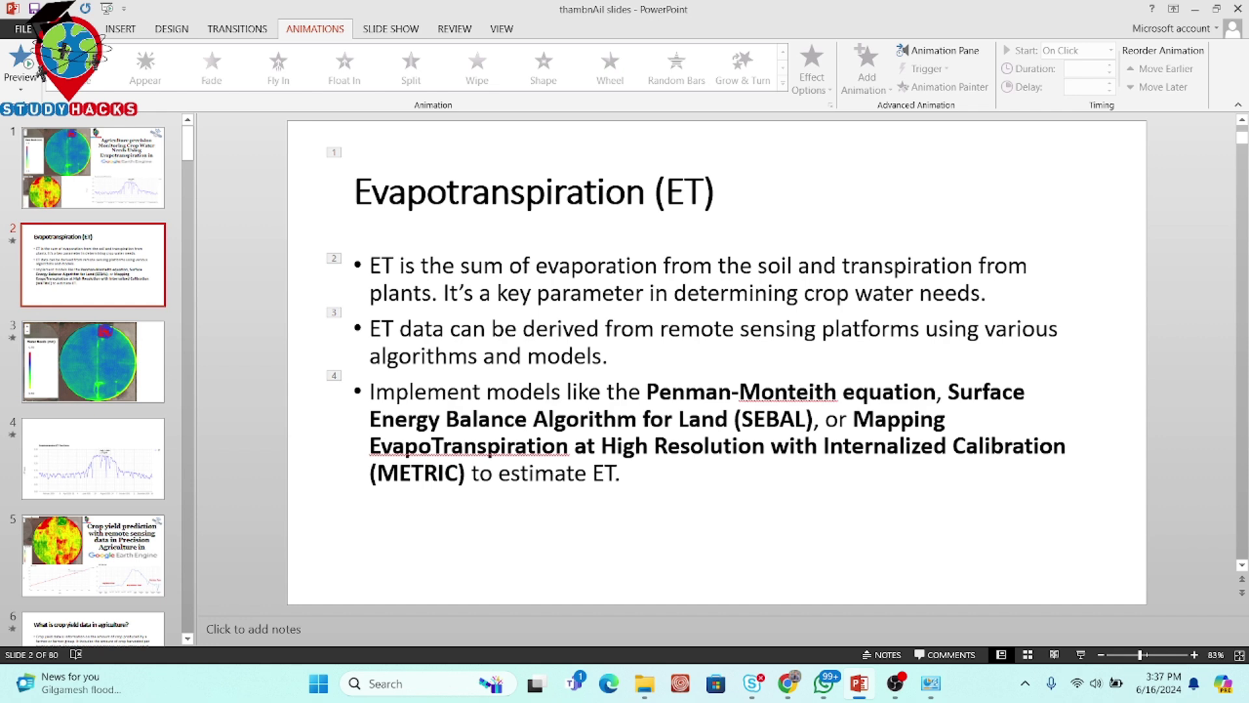
pyautogui.moveTo(790, 689)
pyautogui.click(787, 620)
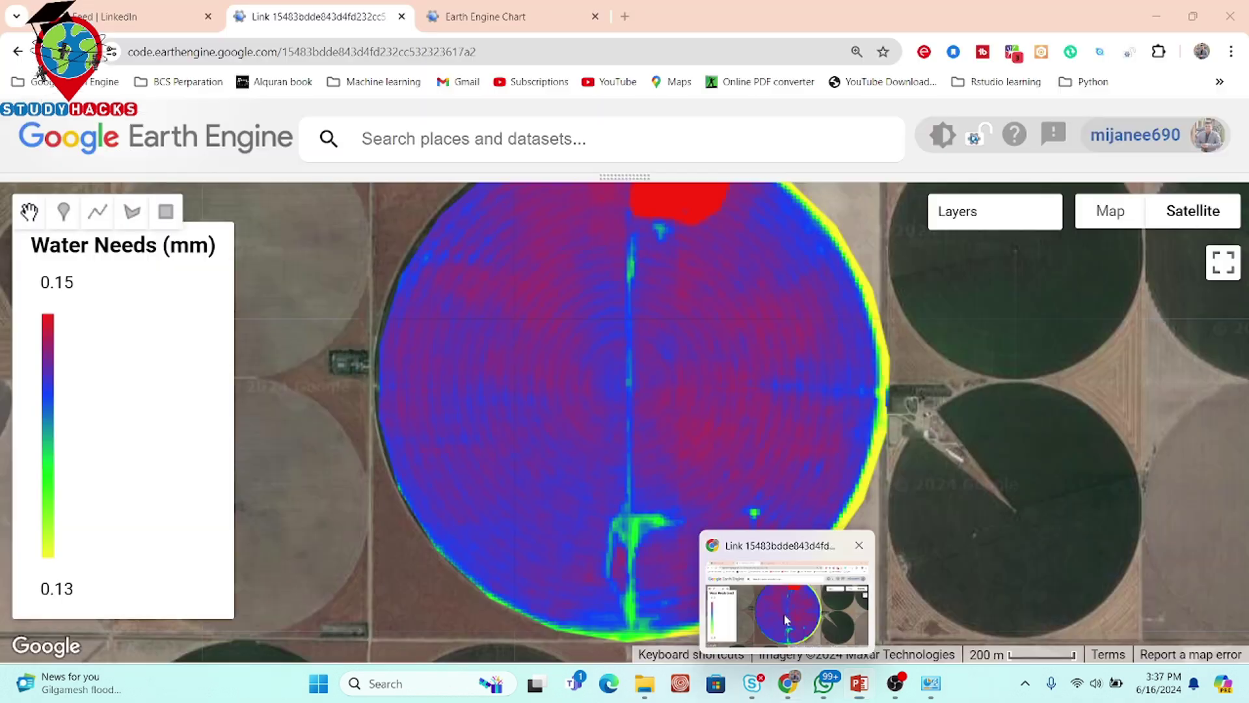
# Pan the map to the field's northern edge and reveal the code editor and console.
pyautogui.moveTo(627, 365); pyautogui.dragTo(621, 434)
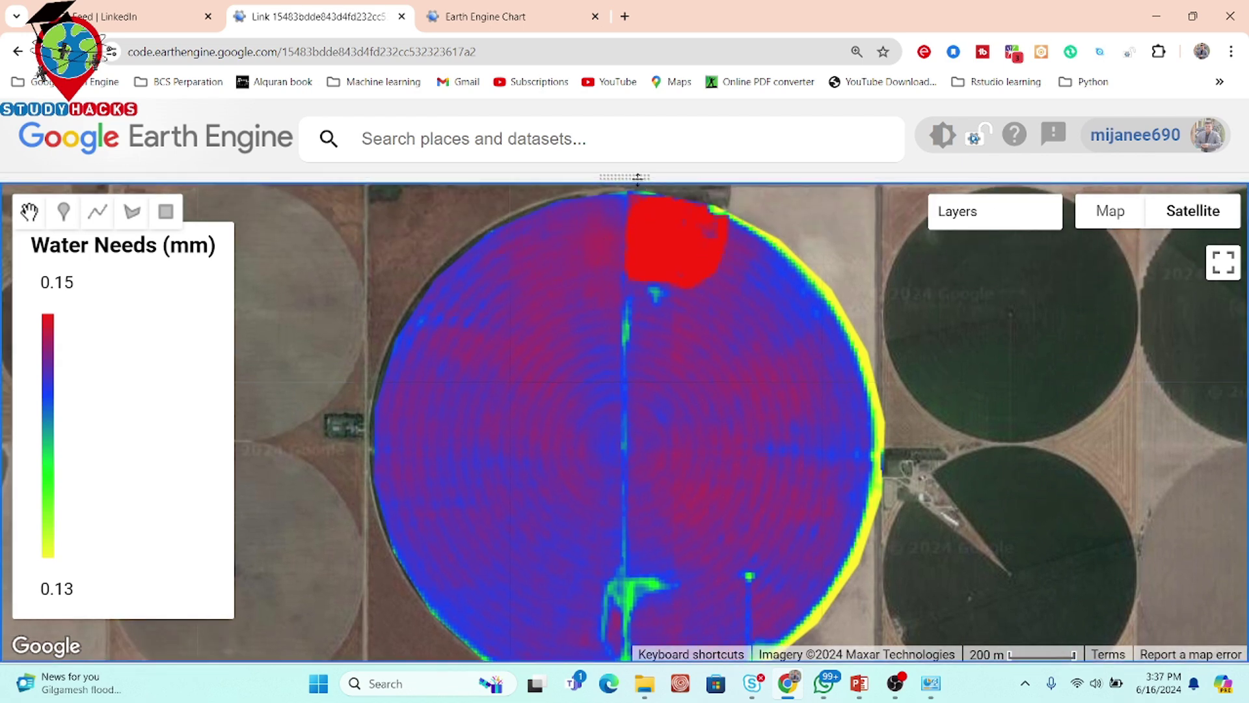
pyautogui.moveTo(638, 177); pyautogui.dragTo(637, 343)
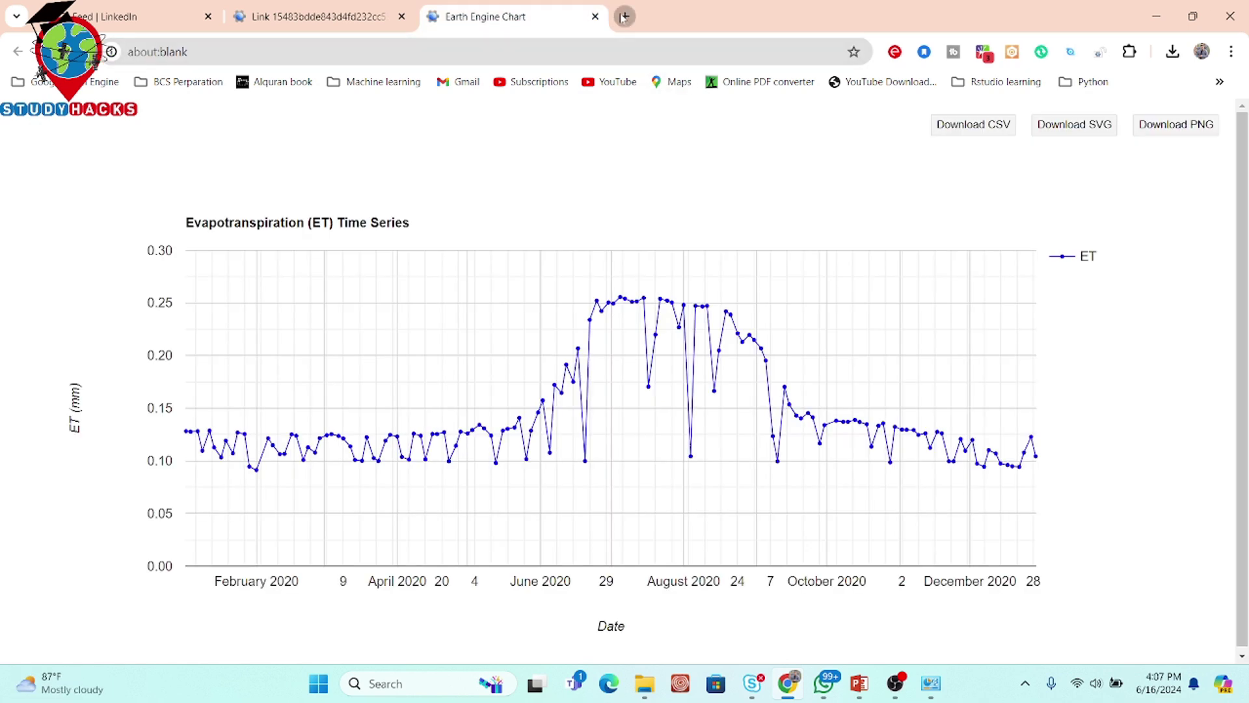
# Load the Study Hacks website in a new browser tab.
pyautogui.click(623, 16)
pyautogui.write('studyhacksgeospatial.com')
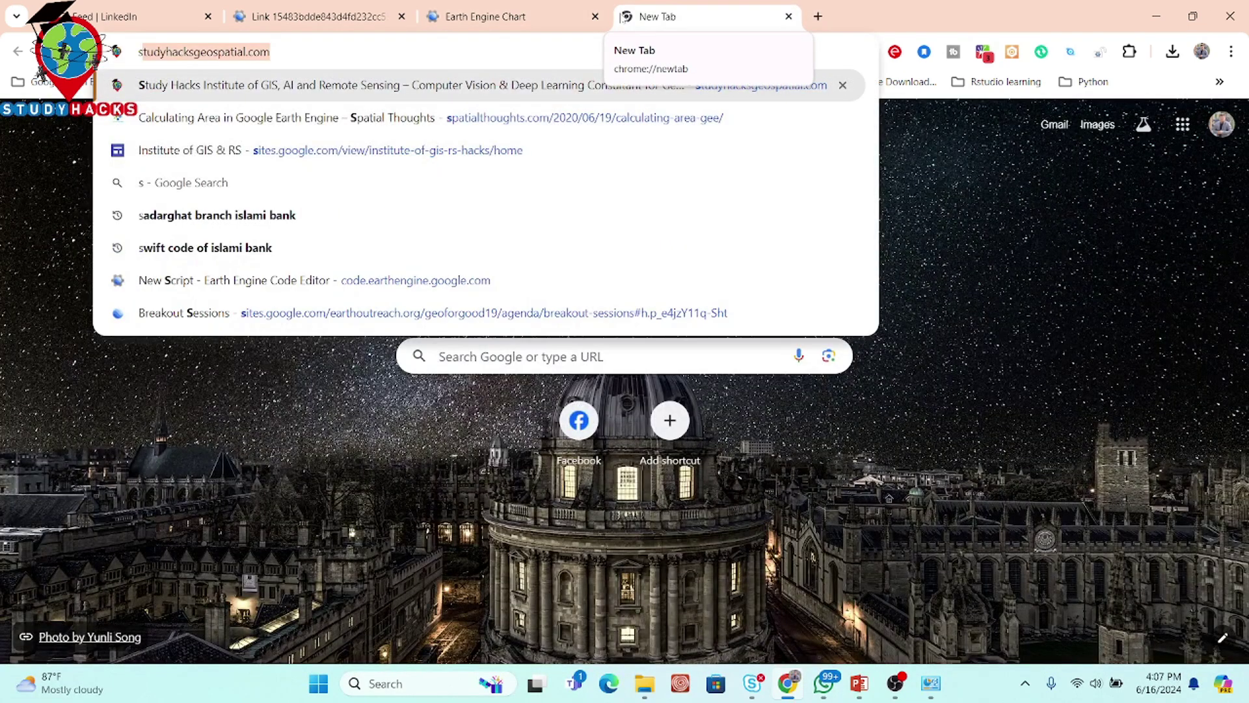
pyautogui.press('Return')
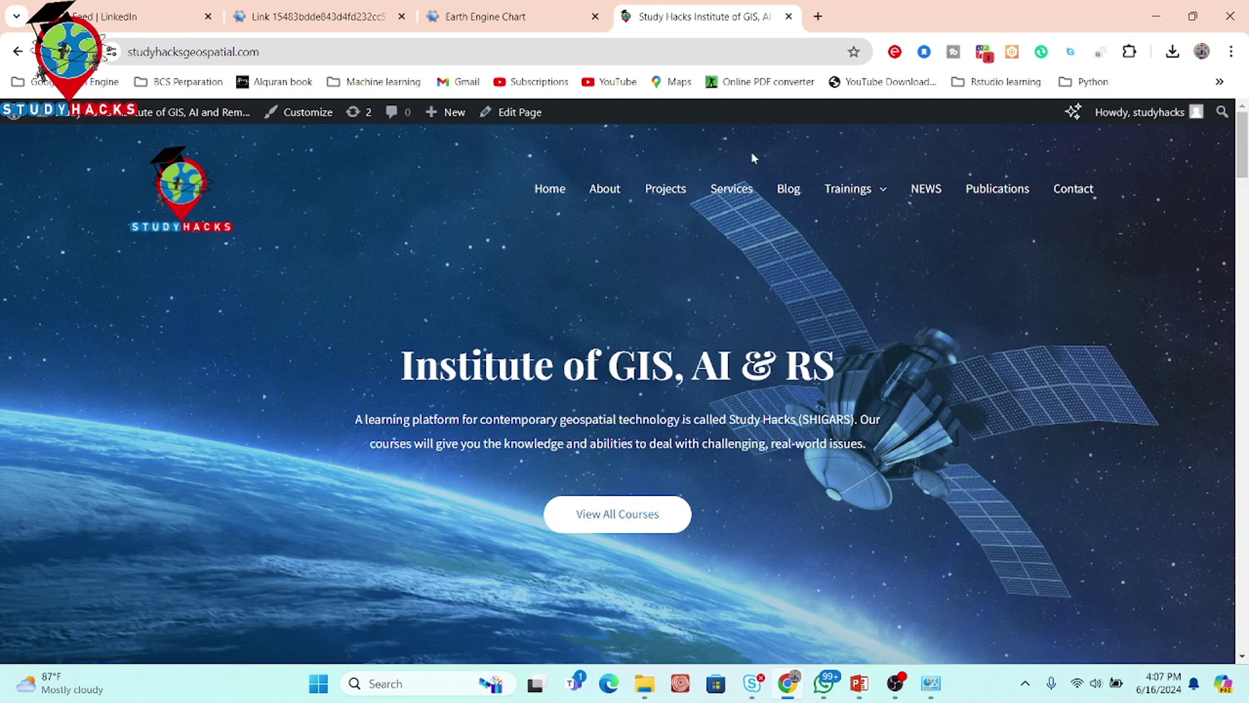
# Go to Trainings > Upcoming Training and open the Precision Agriculture course page.
pyautogui.moveTo(849, 190)
pyautogui.click(864, 278)
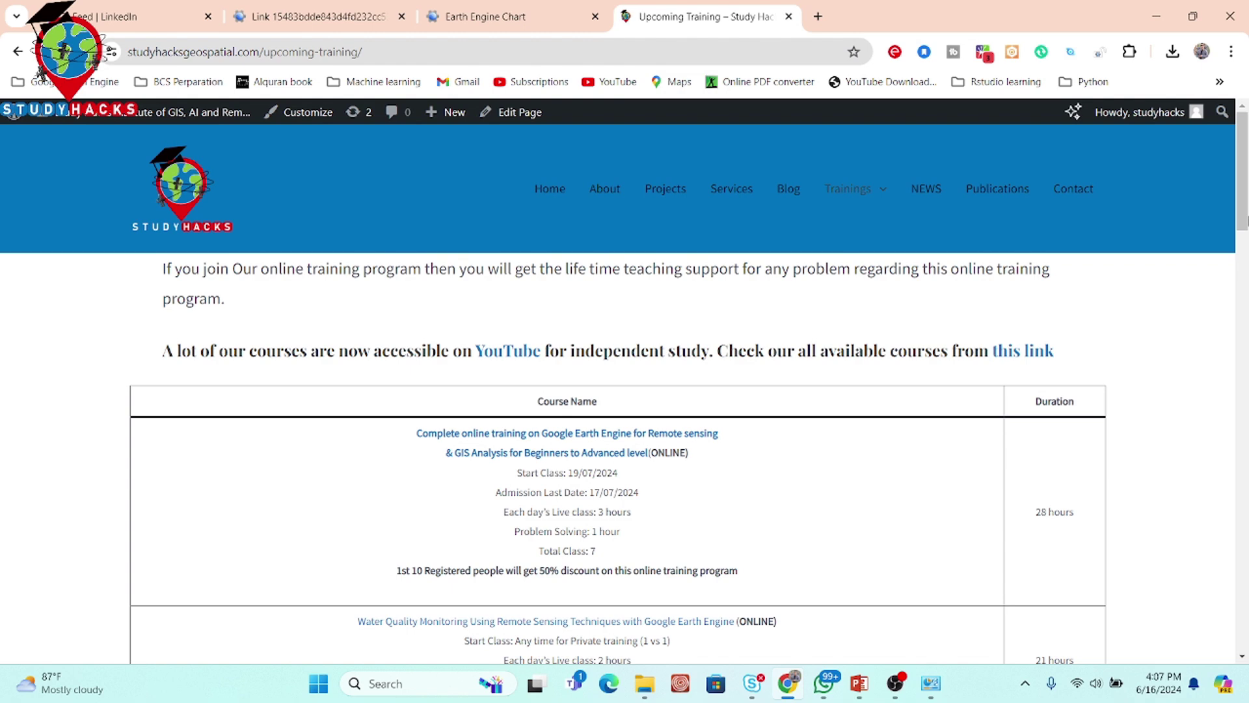
pyautogui.moveTo(1242, 199); pyautogui.dragTo(1239, 381)
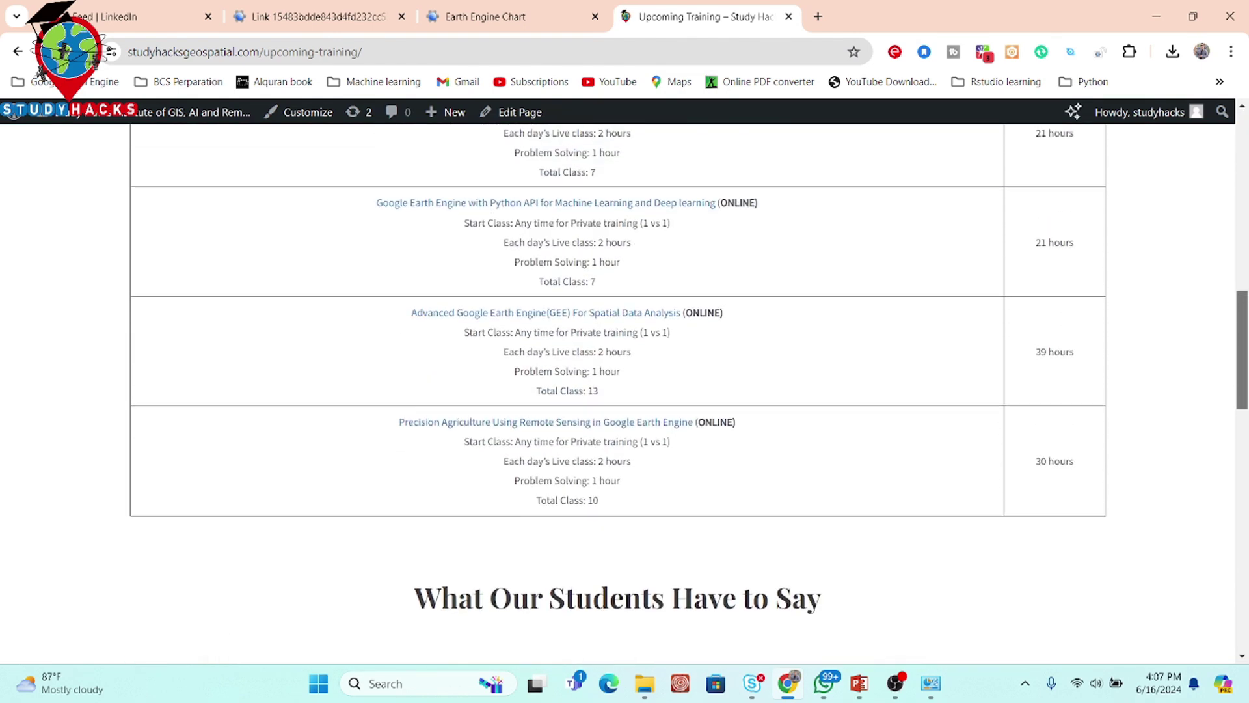
pyautogui.click(550, 424)
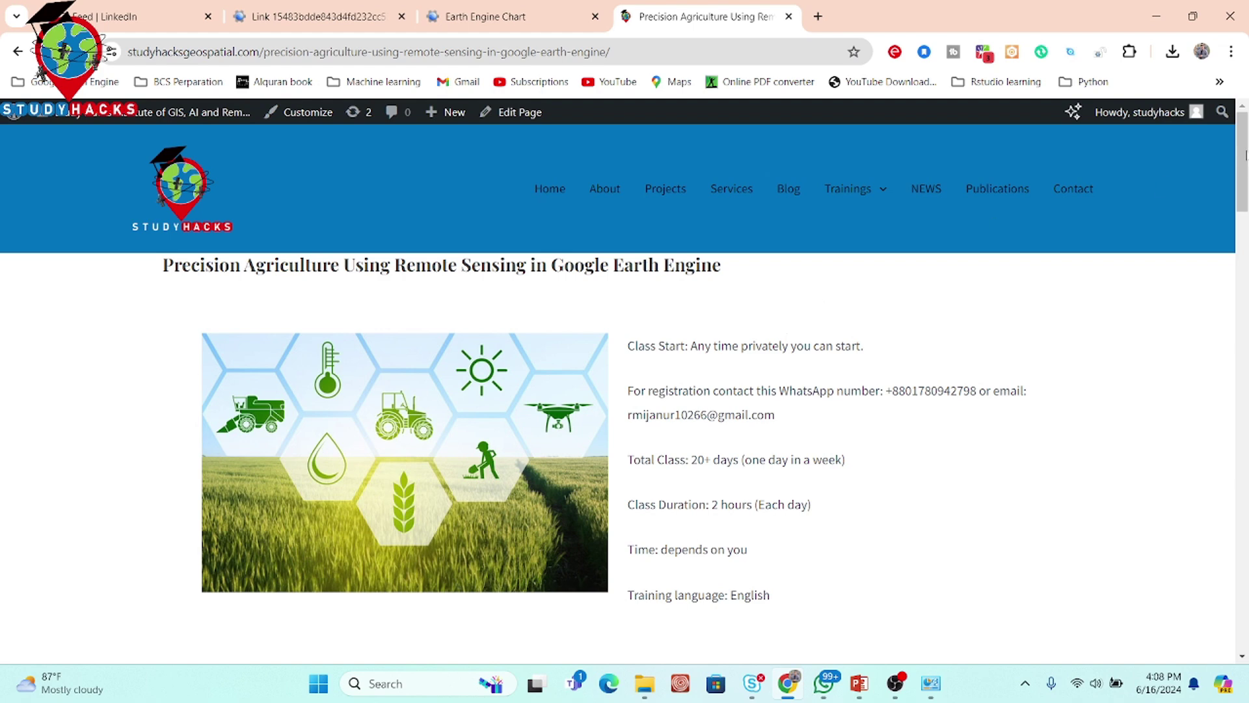
# Select the registration WhatsApp number and the contact e-mail's user name on the course page.
pyautogui.moveTo(1244, 154); pyautogui.dragTo(1245, 6)
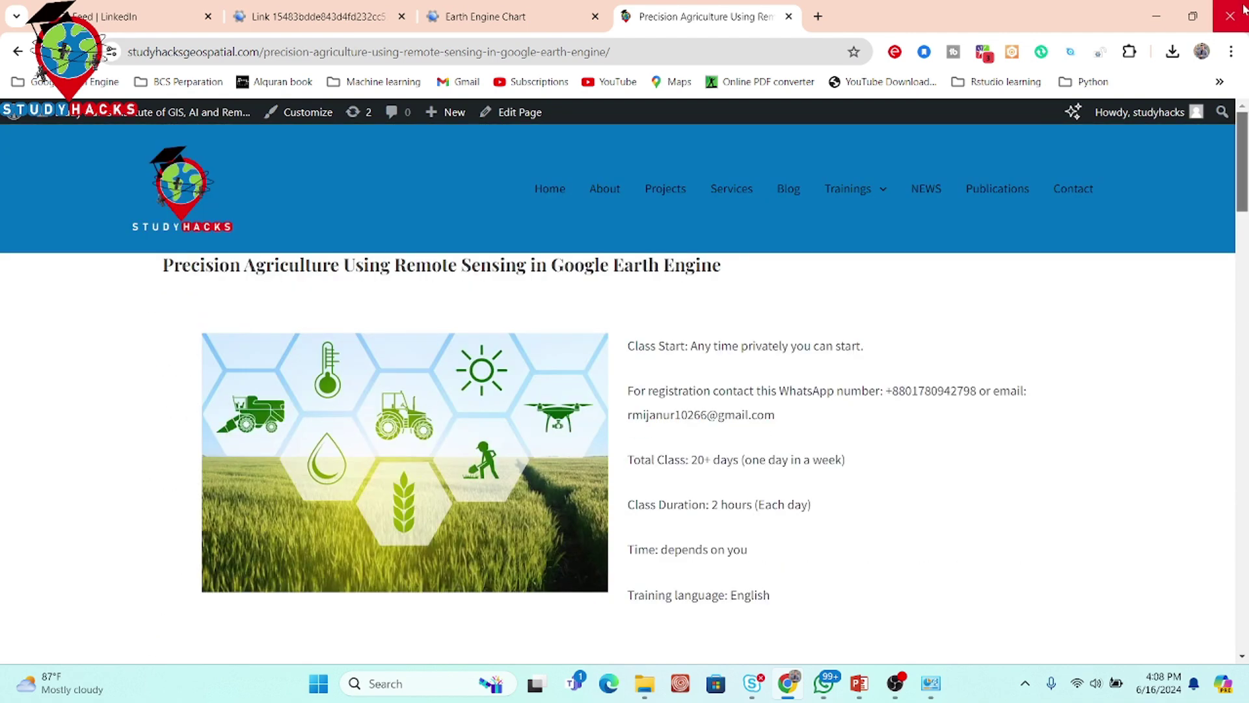
pyautogui.doubleClick(934, 391)
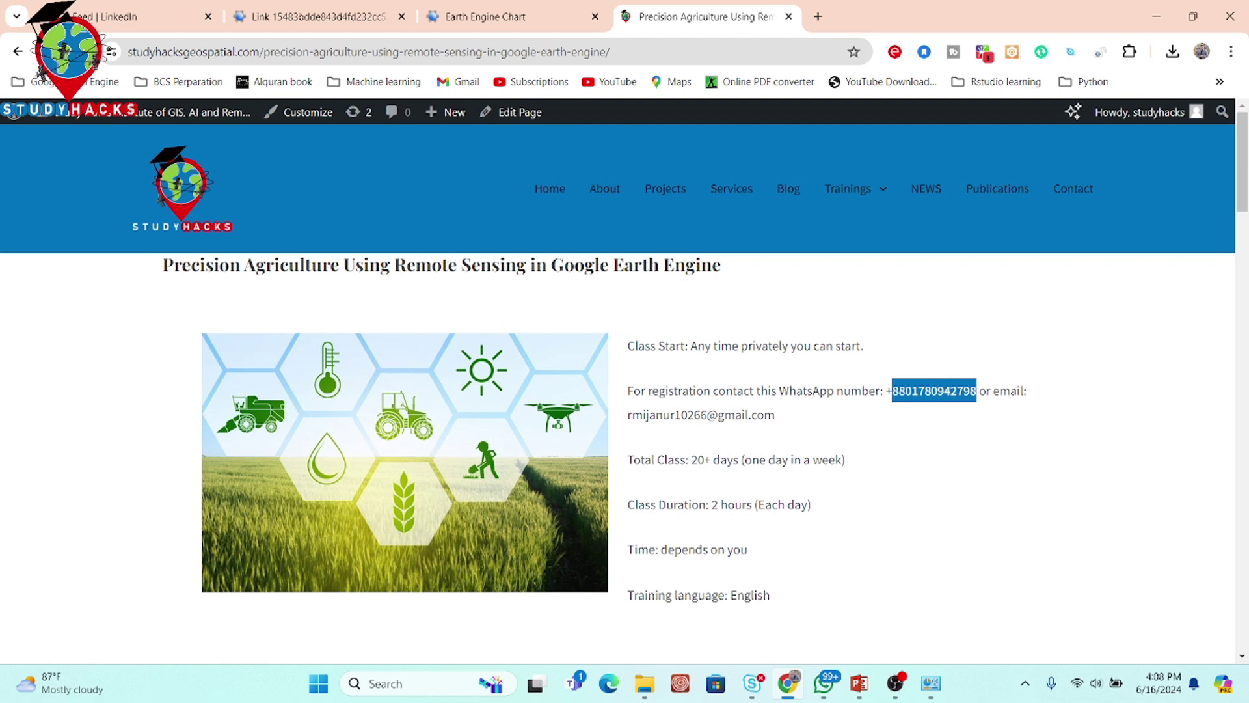
pyautogui.doubleClick(667, 414)
# Go back to the Upcoming Training page and open the site's Home page.
pyautogui.click(17, 51)
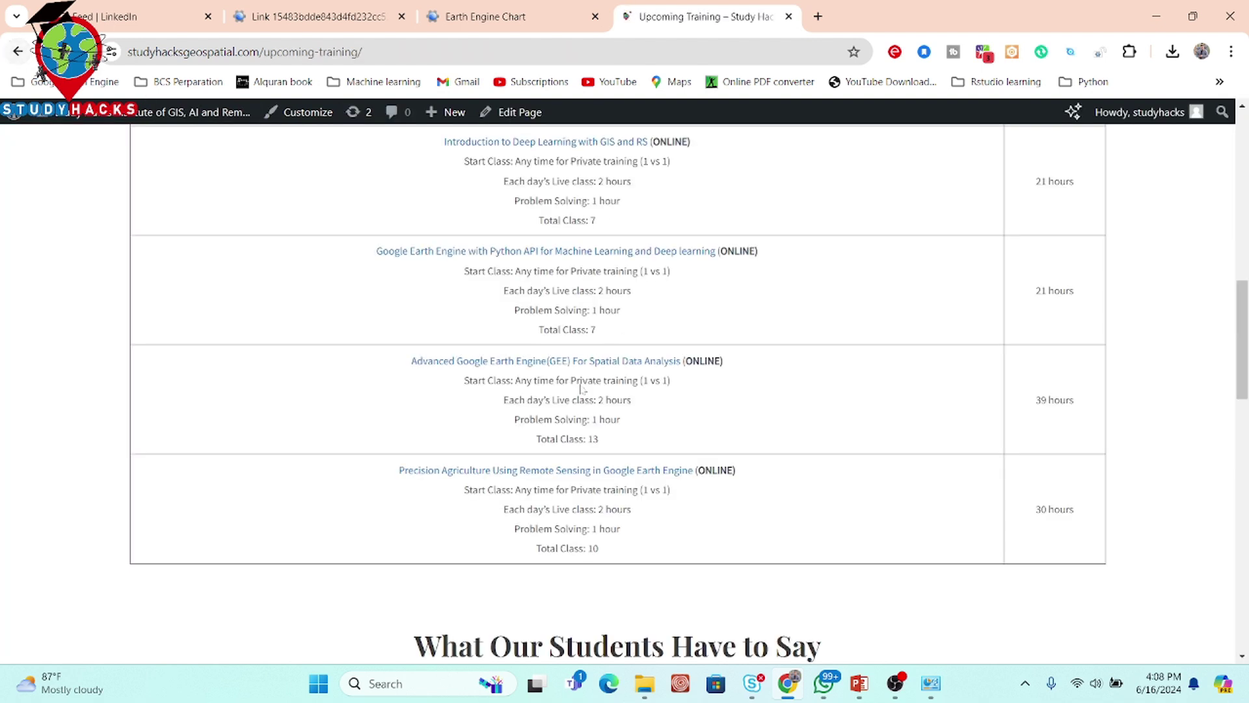
pyautogui.moveTo(1246, 388); pyautogui.dragTo(1245, 219)
pyautogui.click(549, 189)
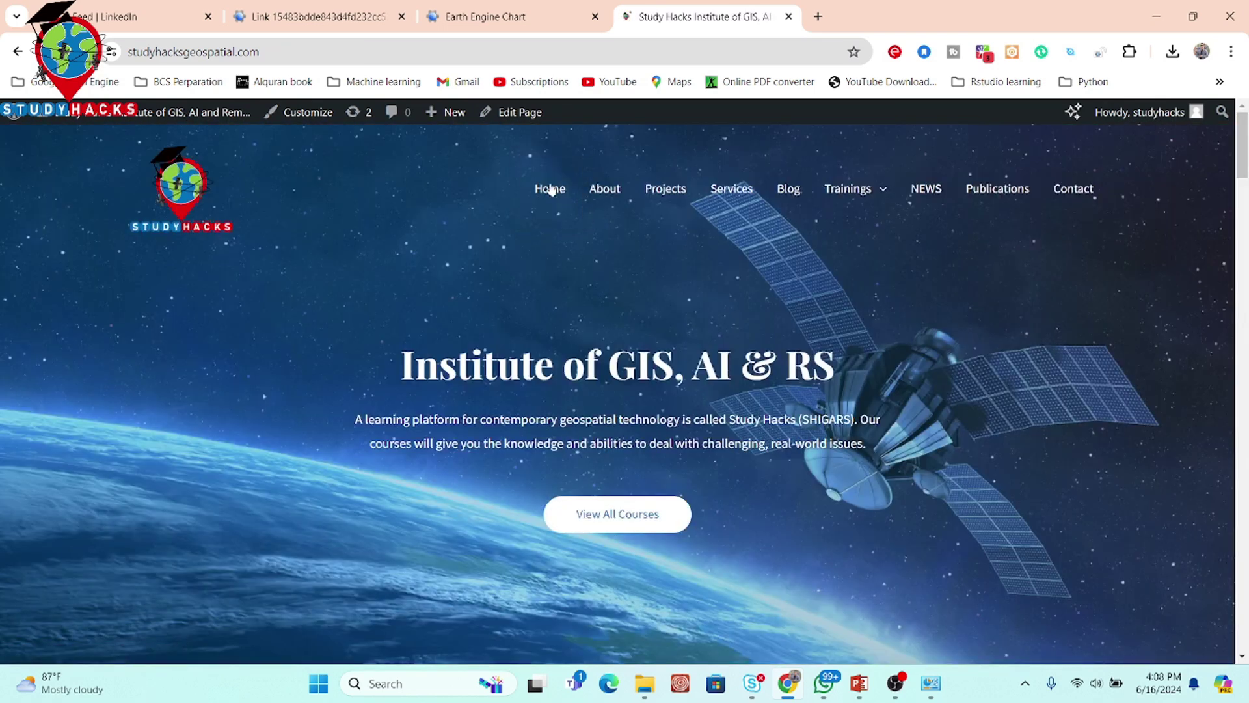